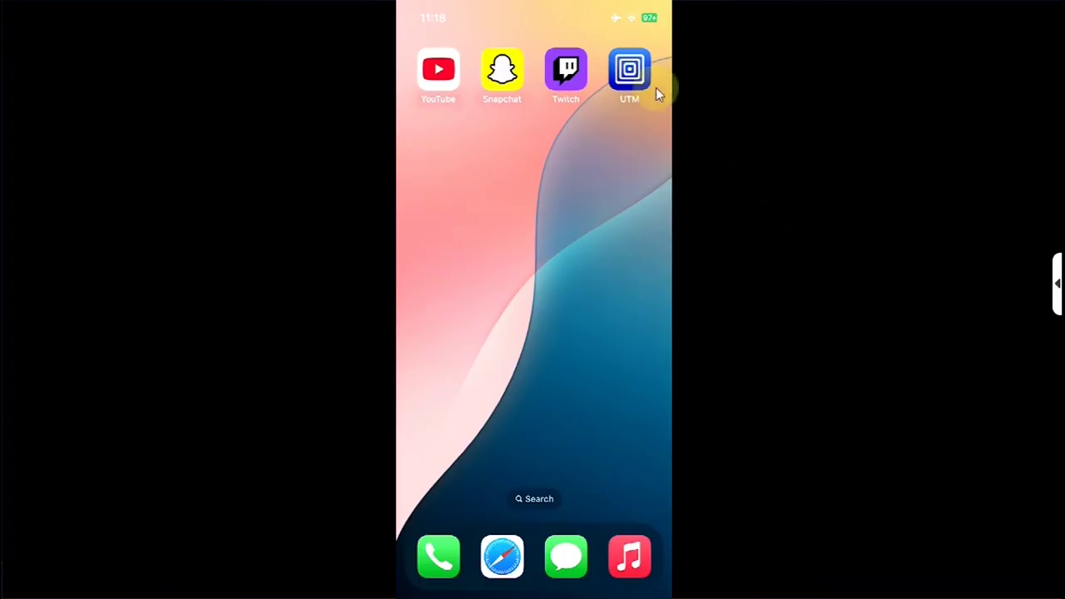
Step: Launch the UTM app from the mirrored iPhone home screen
{"action": "left_click", "coordinate": [628, 77]}
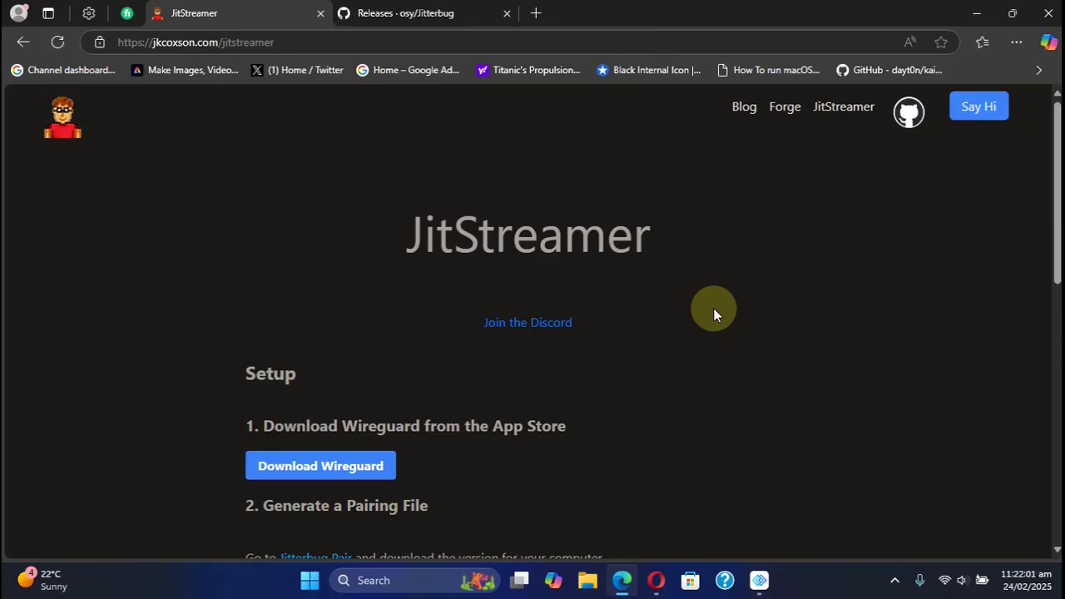
{"action": "scroll", "coordinate": [1058, 250], "scroll_direction": "down", "scroll_amount": 3}
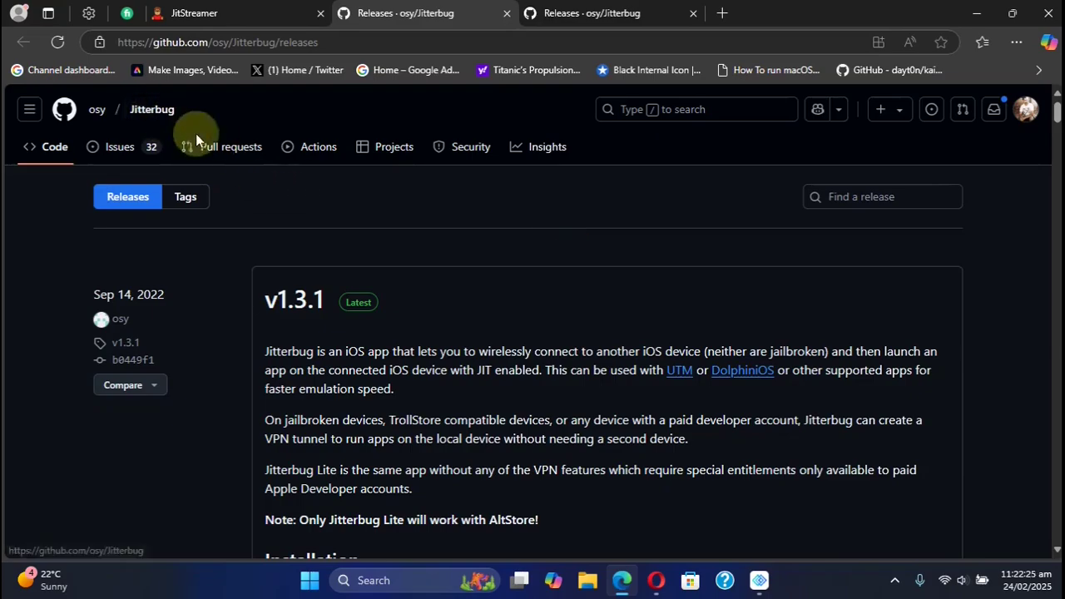
Step: Download jitterbugpair-win64.zip from the Jitterbug v1.3.1 release assets
{"action": "left_click_drag", "start_coordinate": [1057, 112], "coordinate": [1046, 210]}
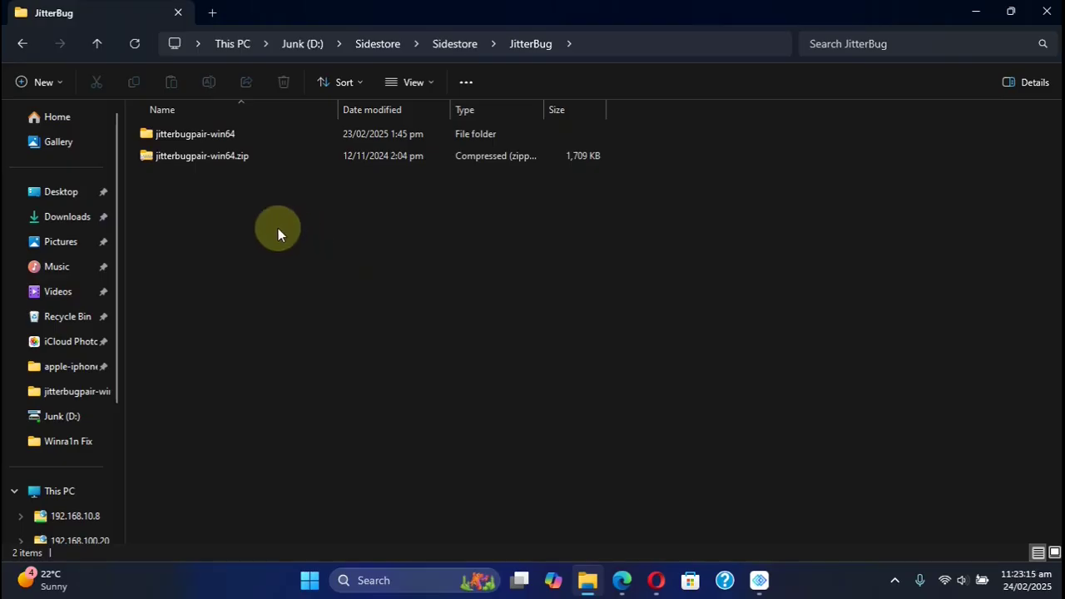
{"action": "left_click", "coordinate": [199, 156]}
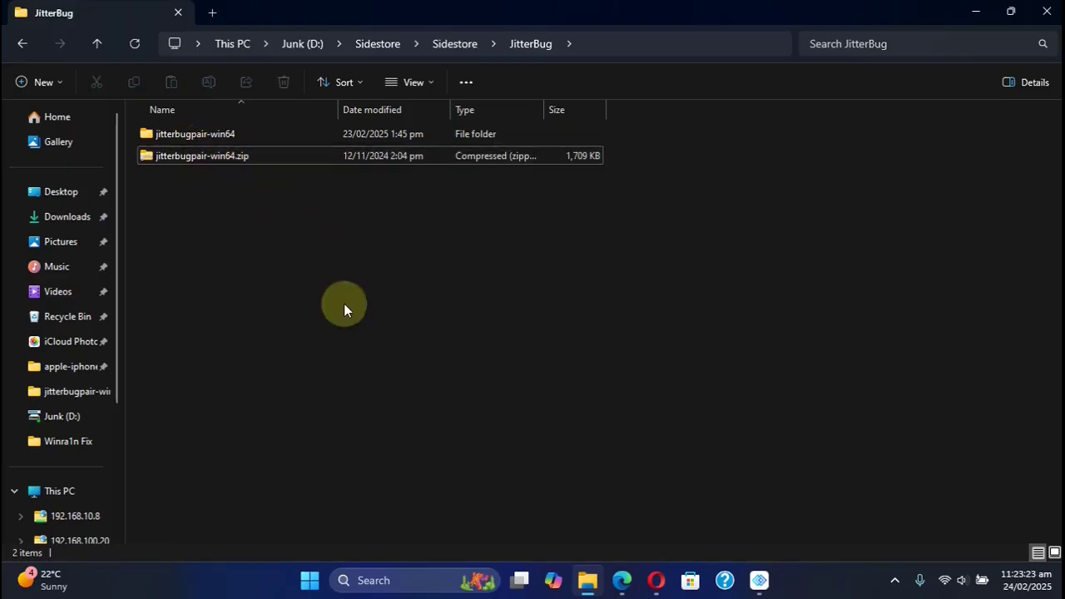
Step: Open the already extracted jitterbugpair-win64 folder beside the downloaded zip
{"action": "left_click", "coordinate": [216, 159]}
{"action": "right_click", "coordinate": [214, 158]}
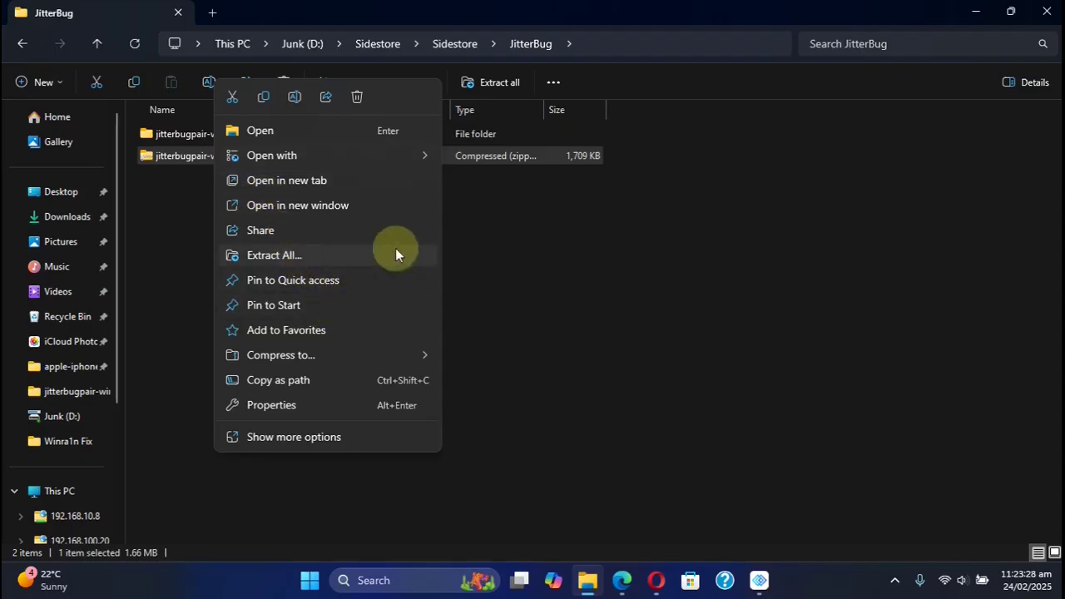
{"action": "left_click", "coordinate": [617, 324]}
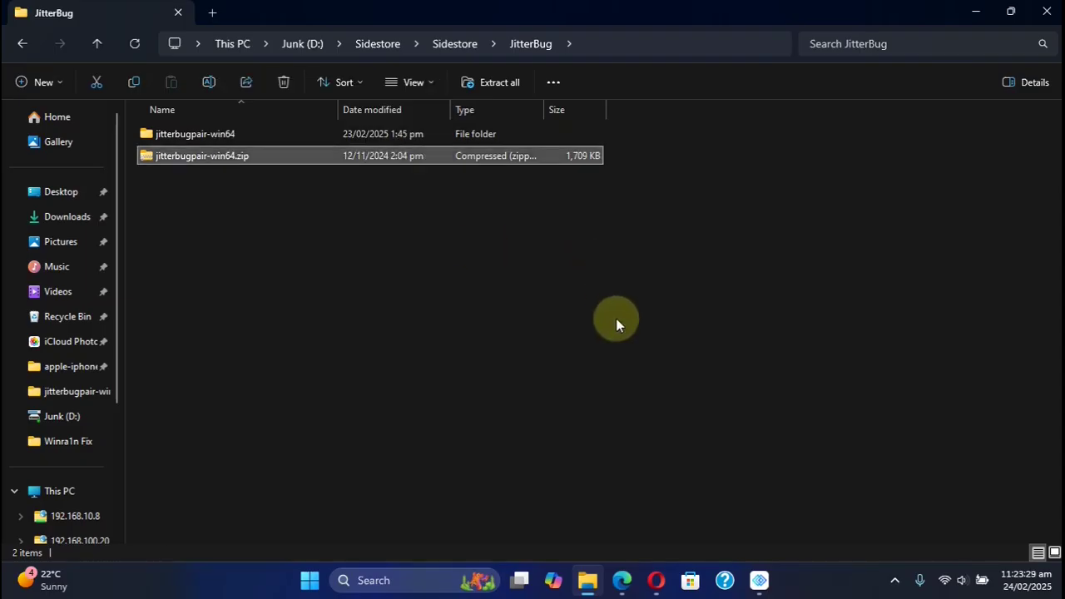
{"action": "double_click", "coordinate": [200, 132]}
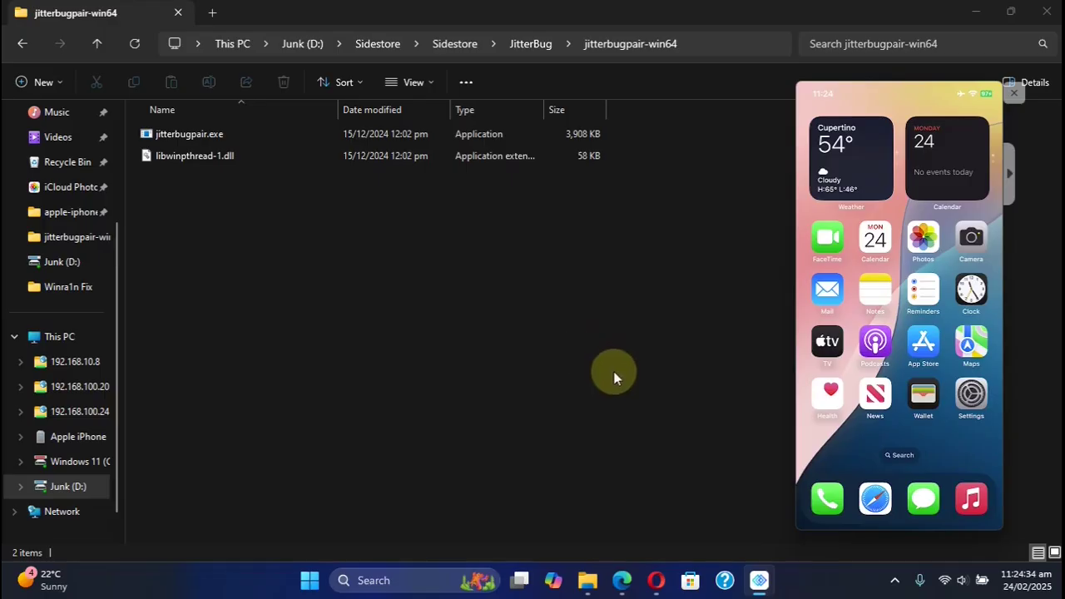
Step: Run jitterbugpair.exe to generate a .mobiledevicepairing file, then launch iZip on the iPhone
{"action": "double_click", "coordinate": [182, 134]}
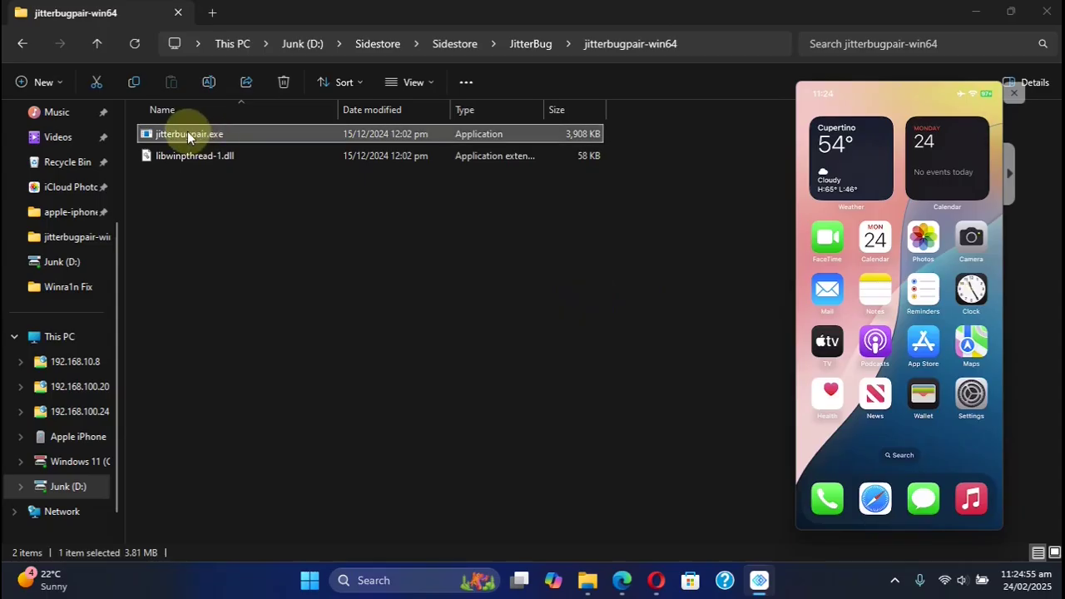
{"action": "double_click", "coordinate": [192, 134]}
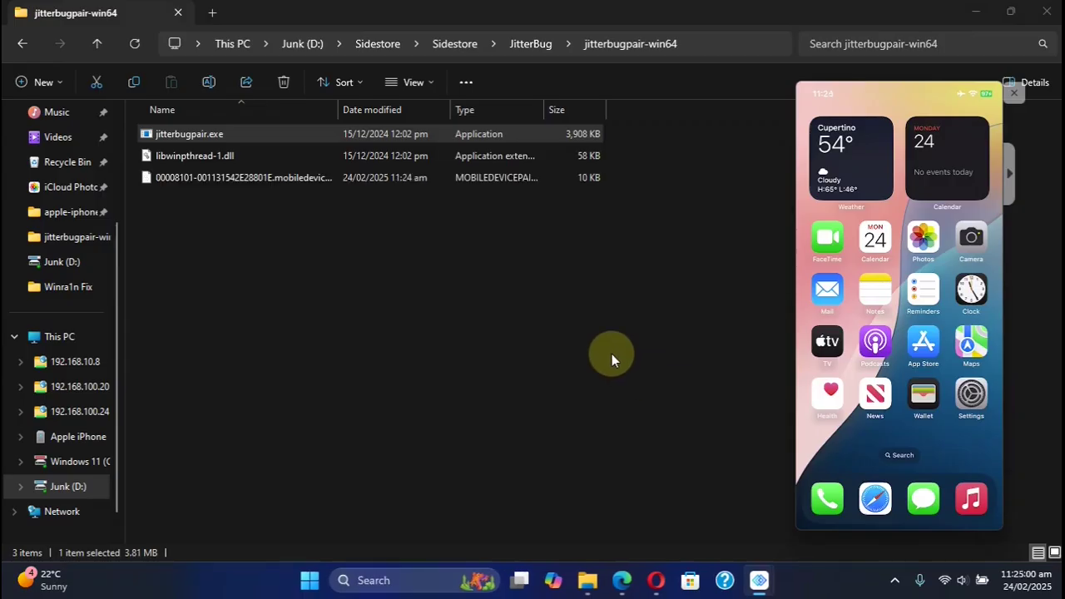
{"action": "left_click", "coordinate": [255, 180]}
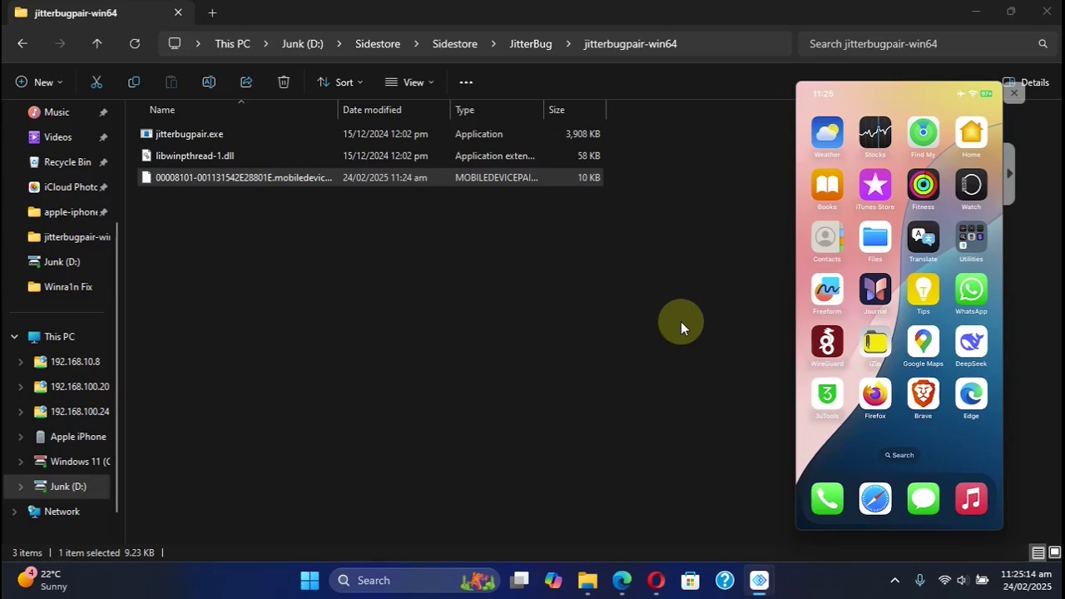
{"action": "left_click", "coordinate": [878, 344]}
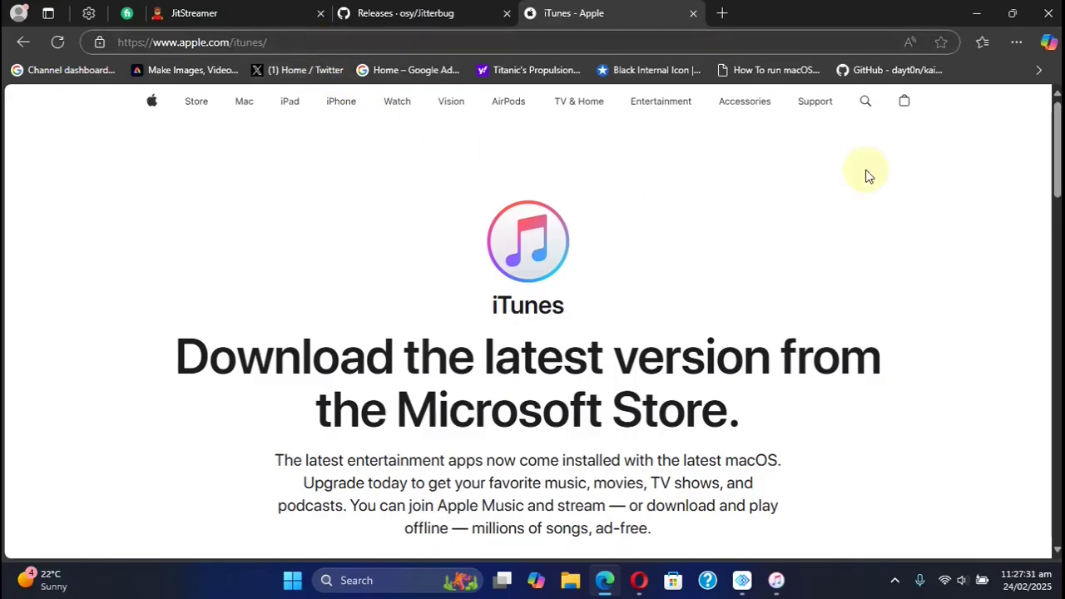
Step: Scroll down the apple.com/itunes page
{"action": "scroll", "coordinate": [868, 174], "scroll_direction": "down", "scroll_amount": 10}
{"action": "scroll", "coordinate": [376, 258], "scroll_direction": "down", "scroll_amount": 2}
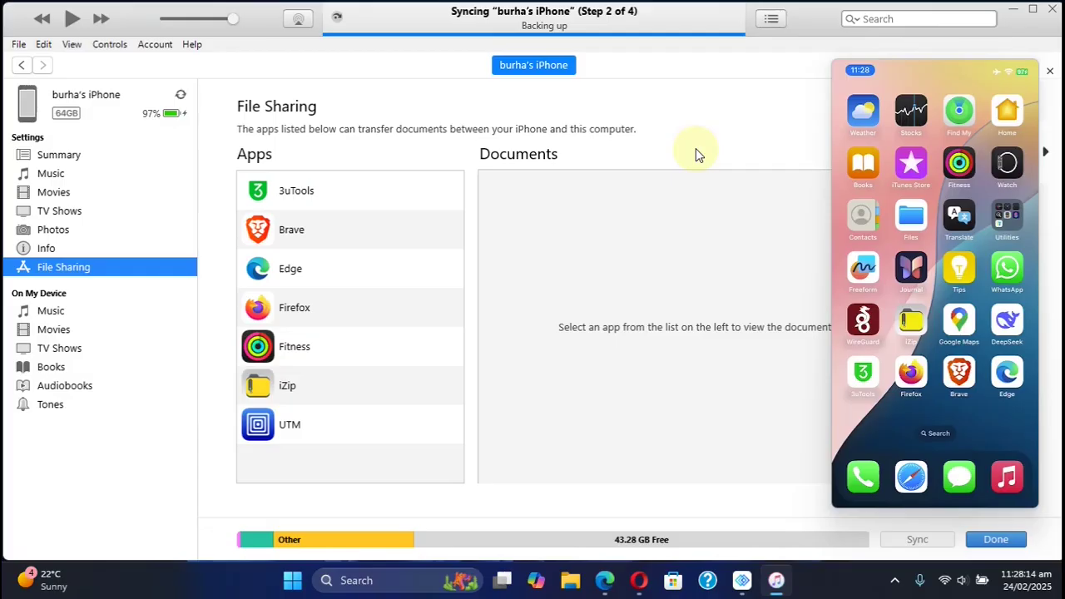
Step: Add the .mobiledevicepairing file to iZip's documents in iTunes File Sharing
{"action": "left_click", "coordinate": [293, 387]}
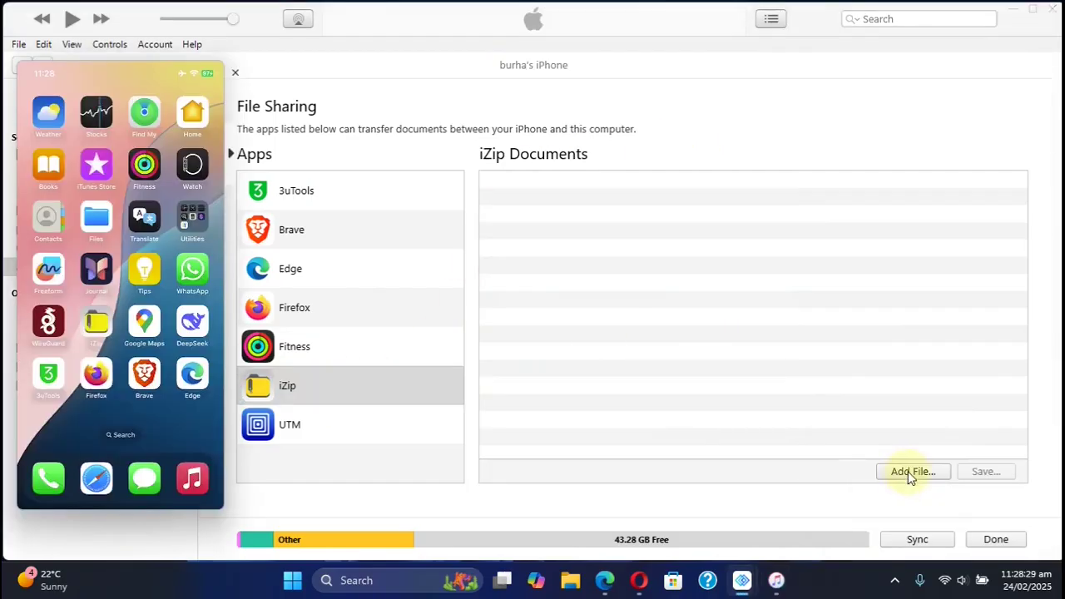
{"action": "left_click", "coordinate": [912, 471]}
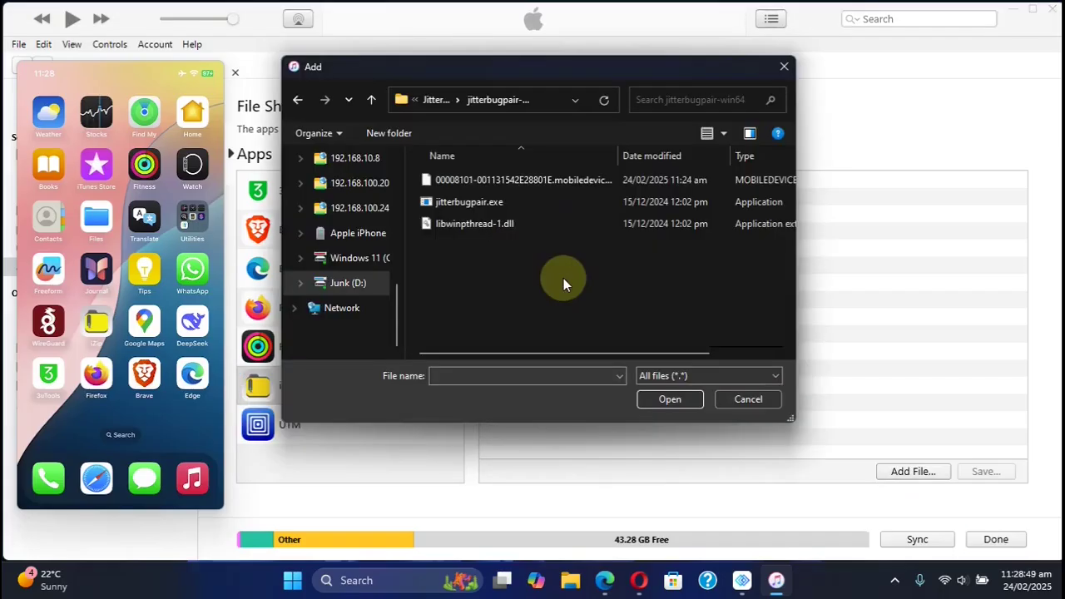
{"action": "left_click", "coordinate": [539, 179]}
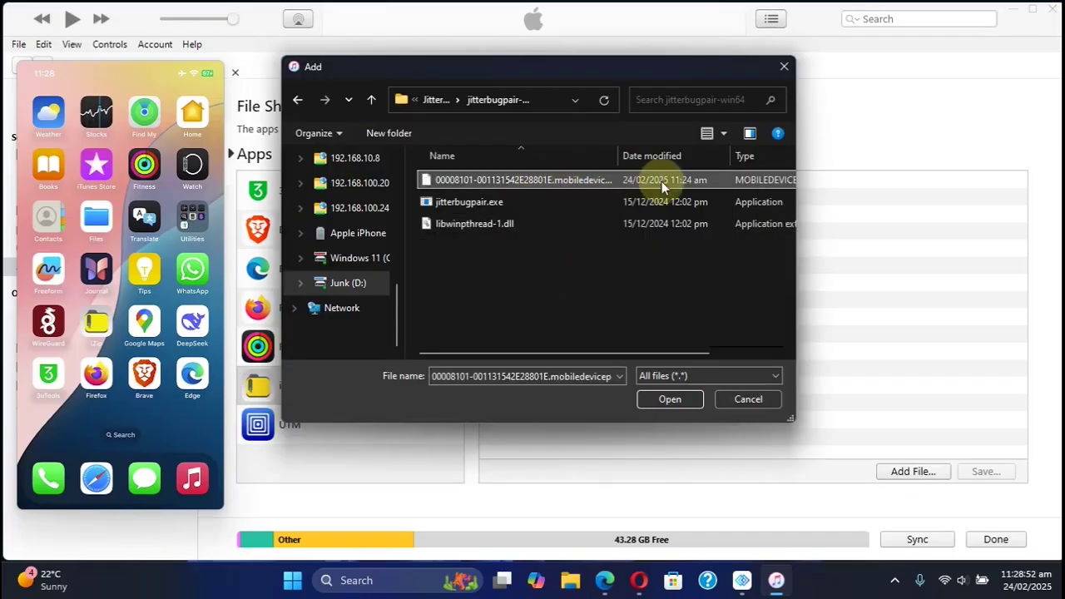
{"action": "double_click", "coordinate": [532, 179]}
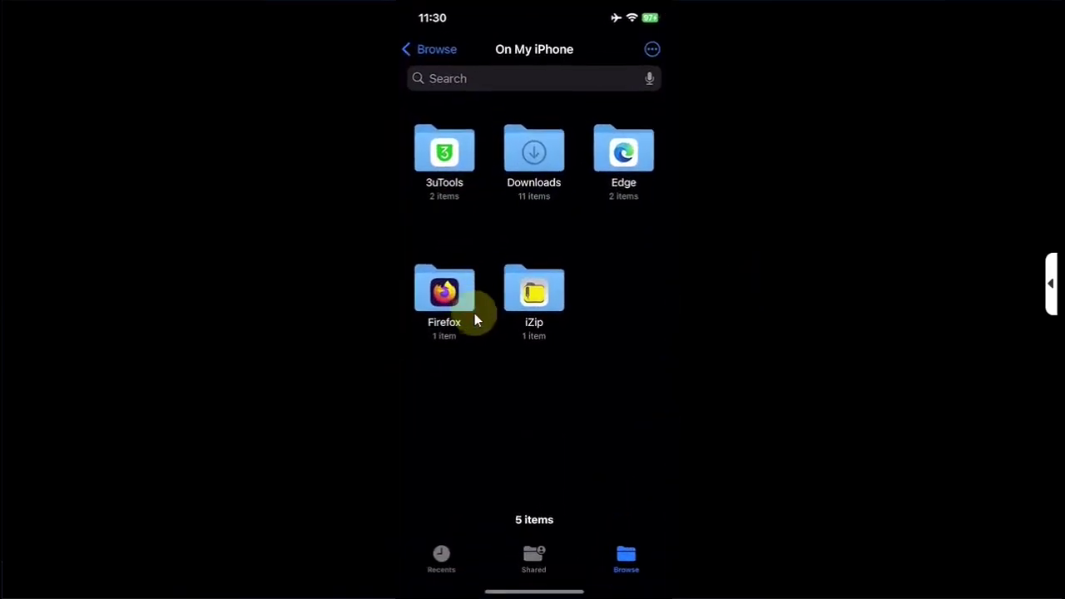
Step: Open the iZip folder in Files, then switch to the JitStreamer page in Safari
{"action": "left_click", "coordinate": [550, 289]}
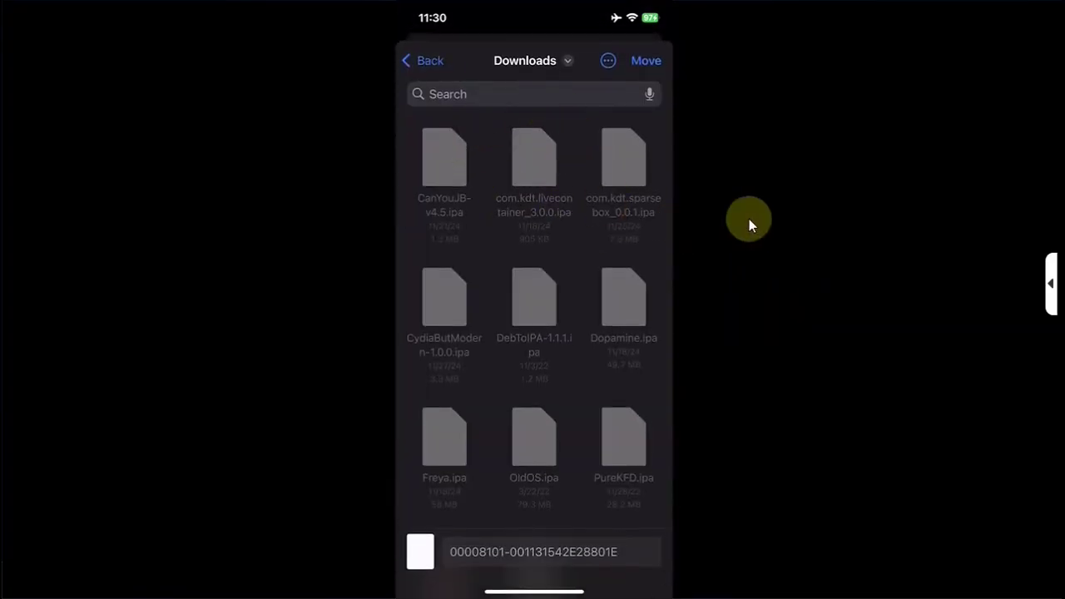
{"action": "left_click", "coordinate": [492, 563]}
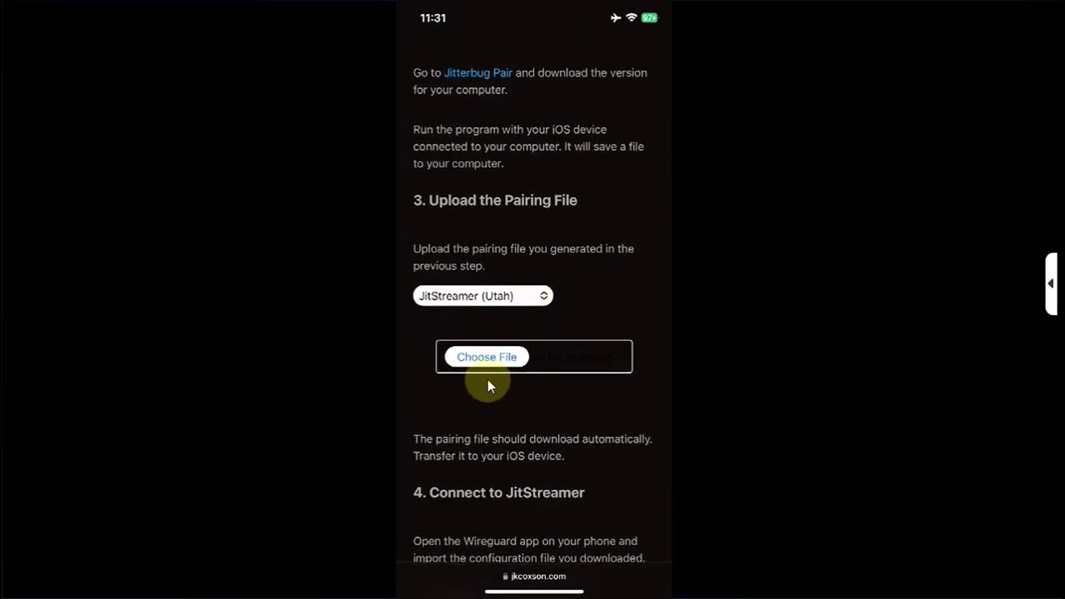
Step: Upload the pairing file from Downloads to JitStreamer and download jitstreamer.conf
{"action": "left_click", "coordinate": [483, 369]}
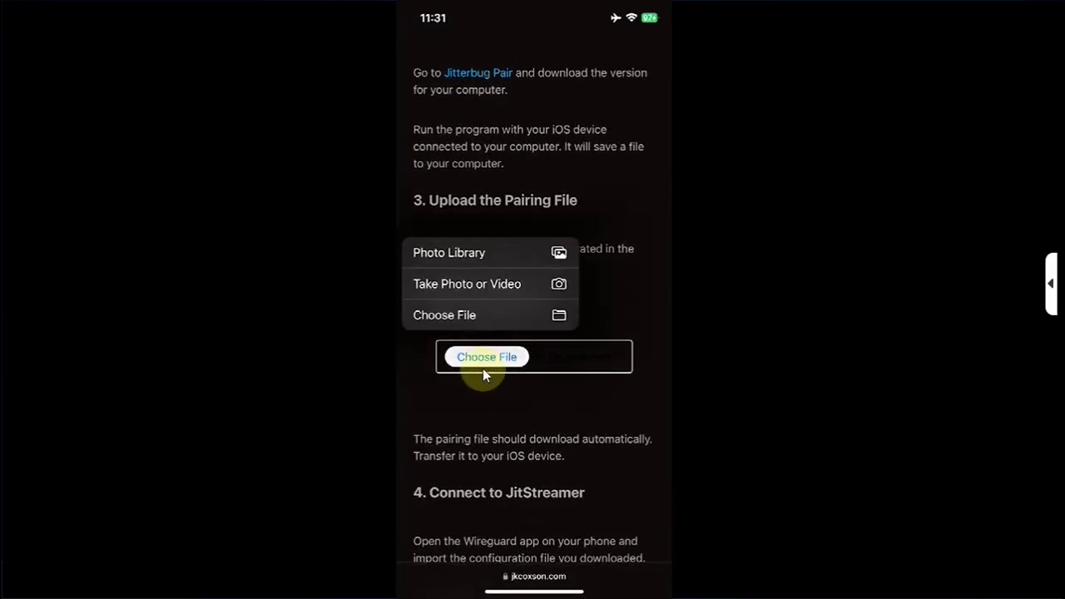
{"action": "left_click", "coordinate": [484, 317]}
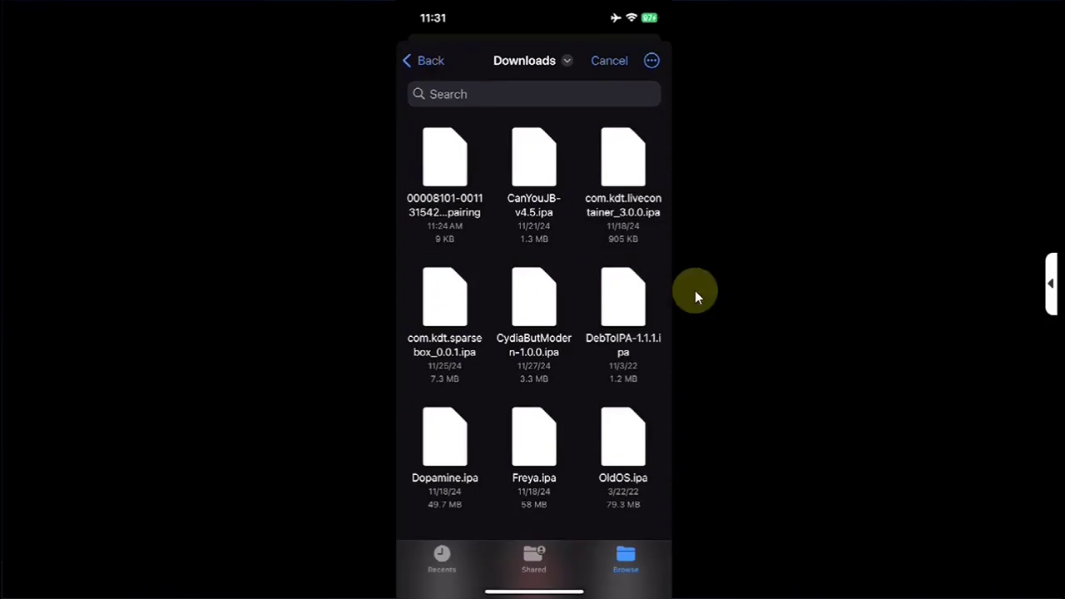
{"action": "left_click", "coordinate": [448, 173]}
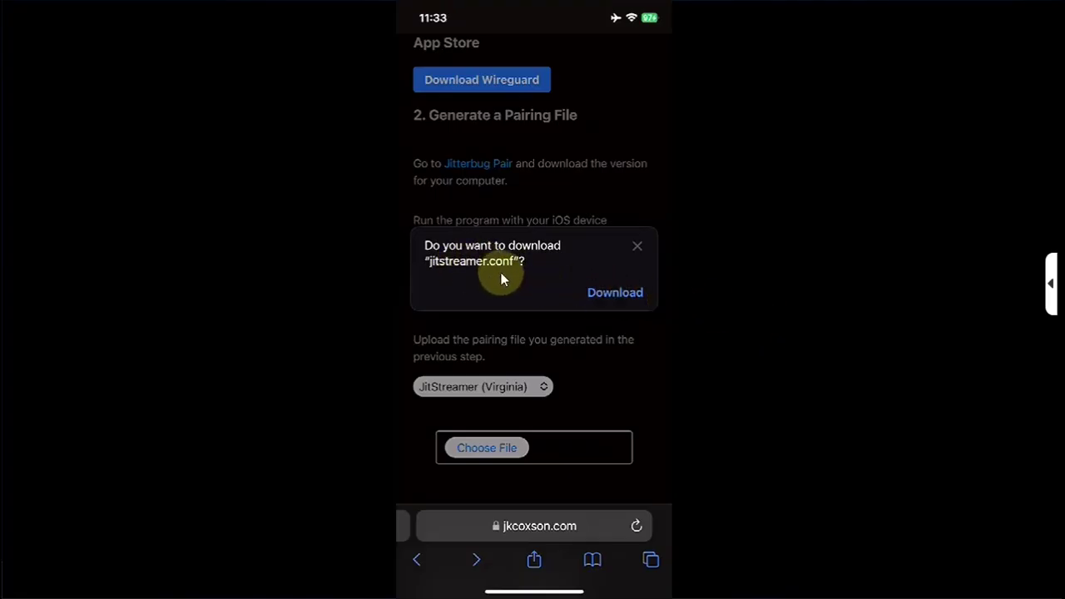
{"action": "left_click", "coordinate": [626, 292]}
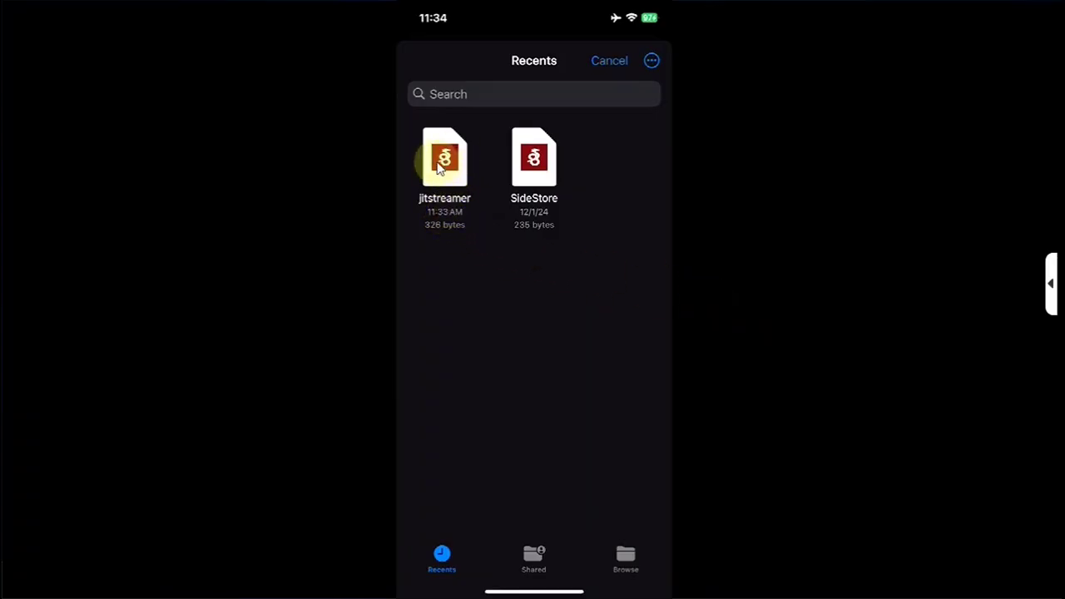
Step: Import the jitstreamer config into WireGuard and allow adding the VPN configuration
{"action": "left_click", "coordinate": [439, 165]}
{"action": "left_click", "coordinate": [501, 353]}
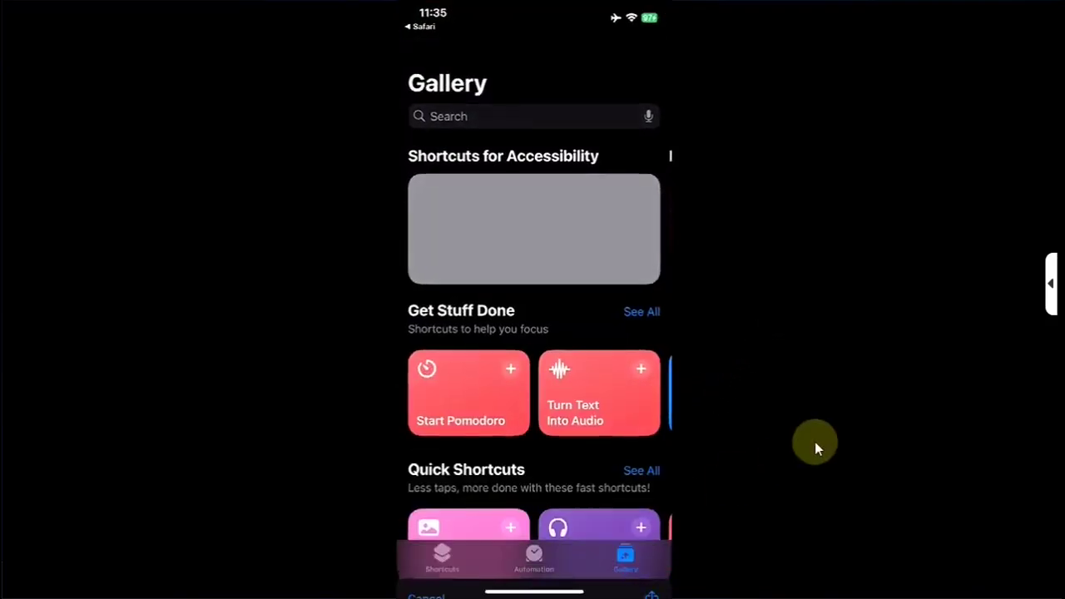
Step: Grant the JitStreamer EB 0.2.2 shortcut notification and On My iPhone access
{"action": "left_click", "coordinate": [599, 118]}
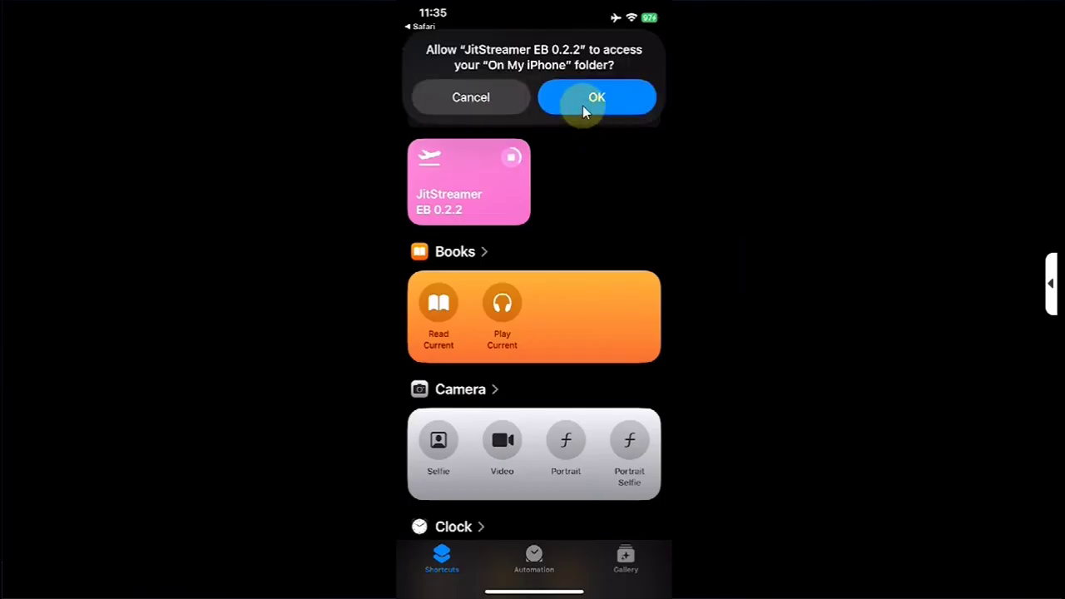
{"action": "left_click", "coordinate": [582, 105]}
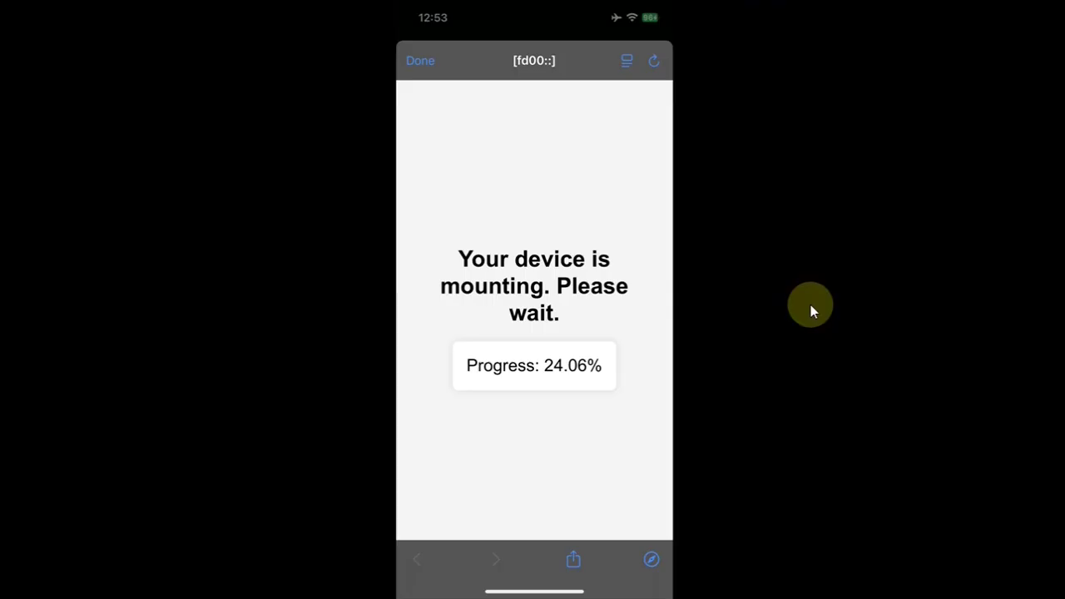
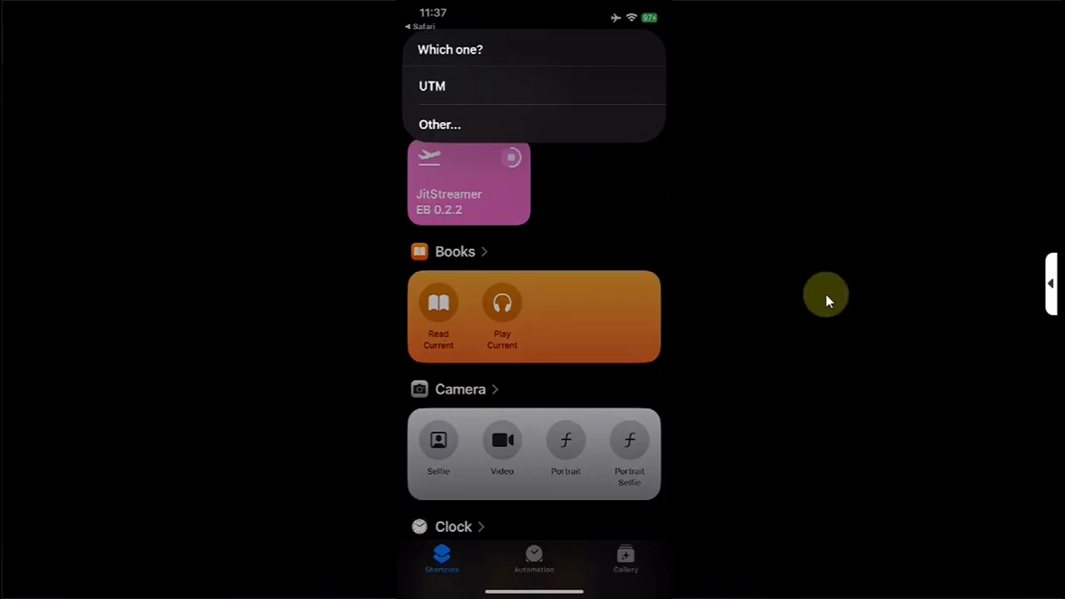
Step: Choose UTM as the app for JitStreamer and always allow the shortcut's request
{"action": "key", "text": "Return"}
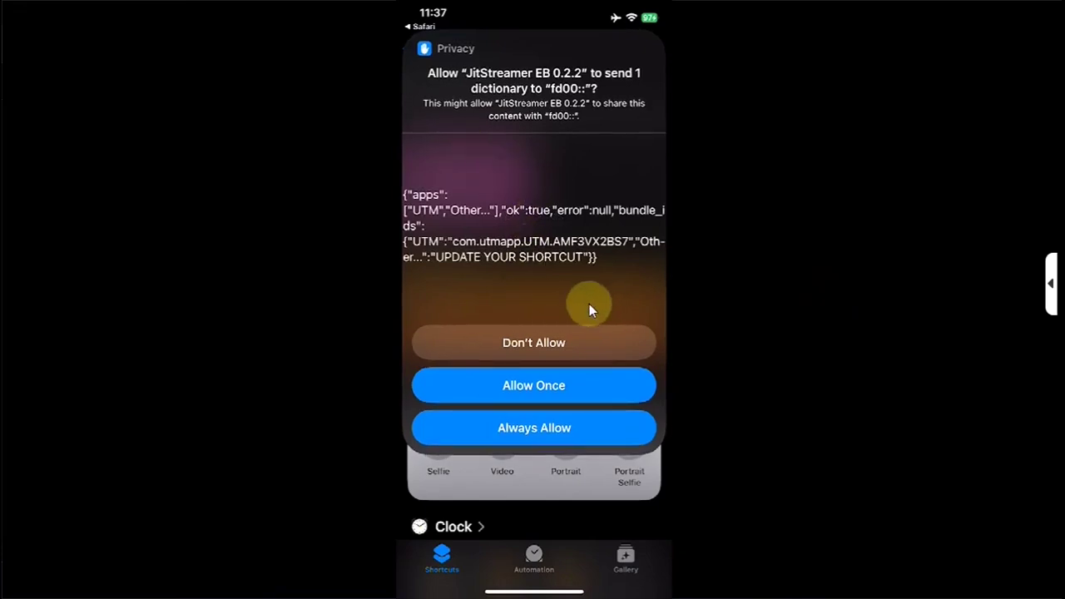
{"action": "left_click", "coordinate": [568, 440]}
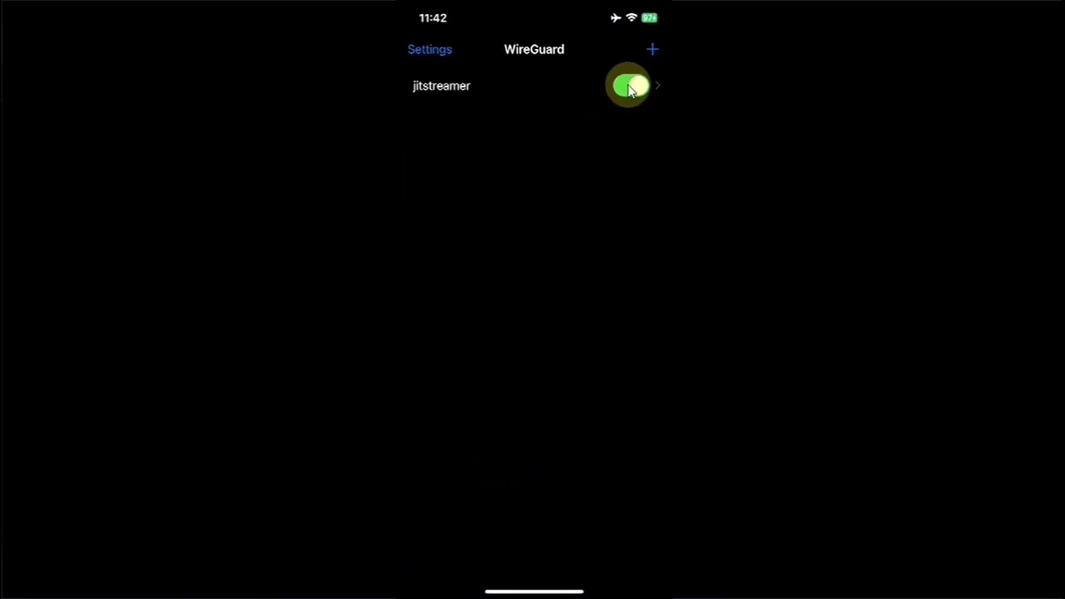
Step: Toggle off the jitstreamer VPN tunnel in WireGuard
{"action": "left_click", "coordinate": [629, 86]}
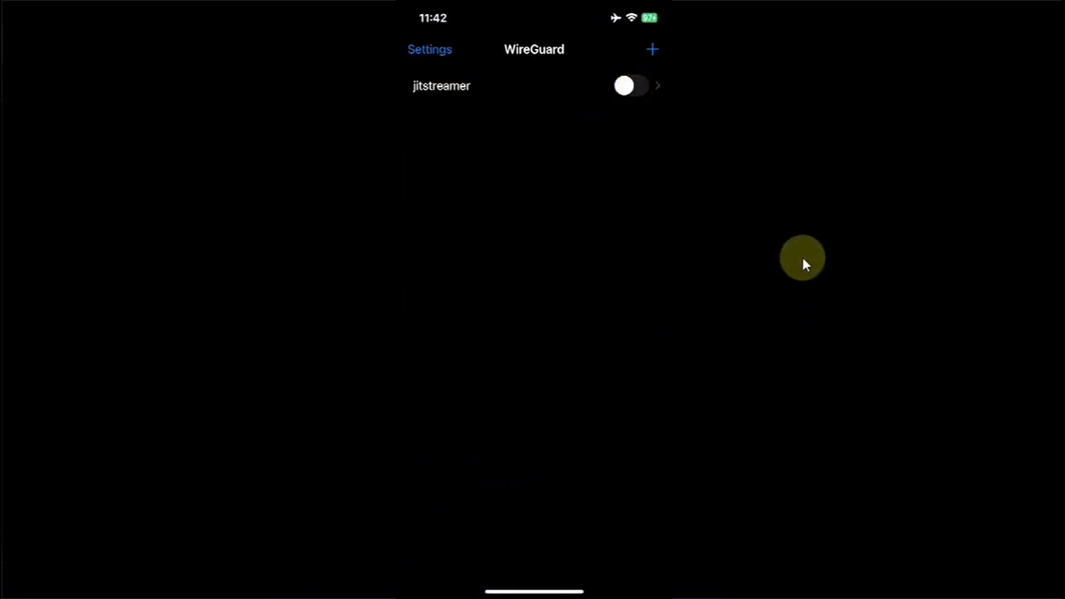